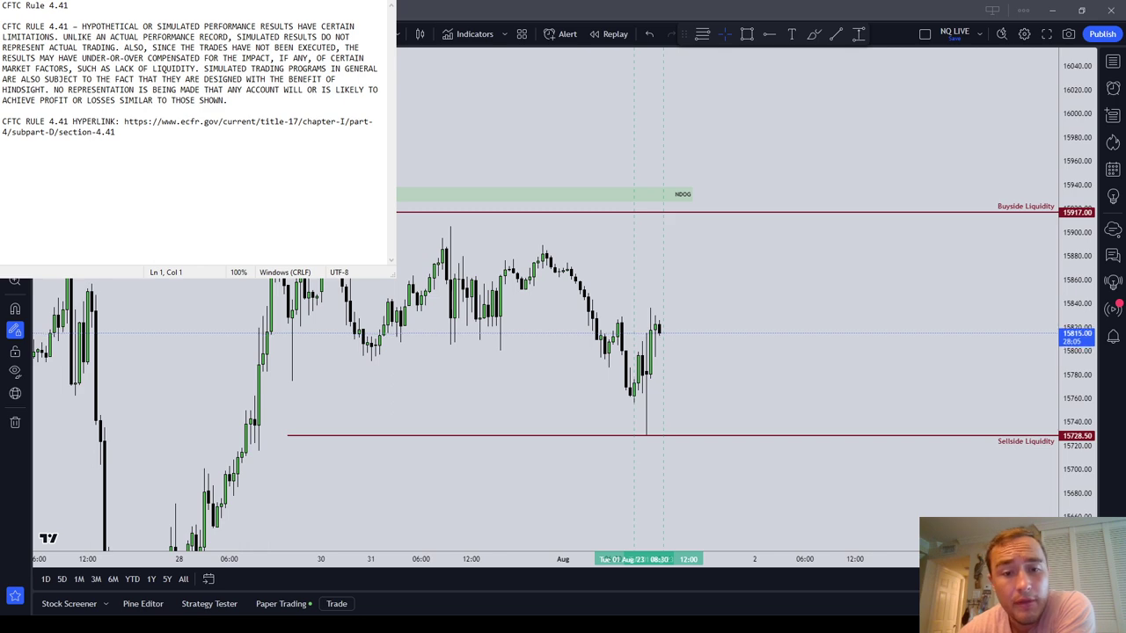
Draw a rectangle beneath the 31 July daytime lows, from about 15815 down to about 15800.
left_click(829, 328)
left_click_drag(784, 333, 870, 301)
scroll(894, 267, "up", 3)
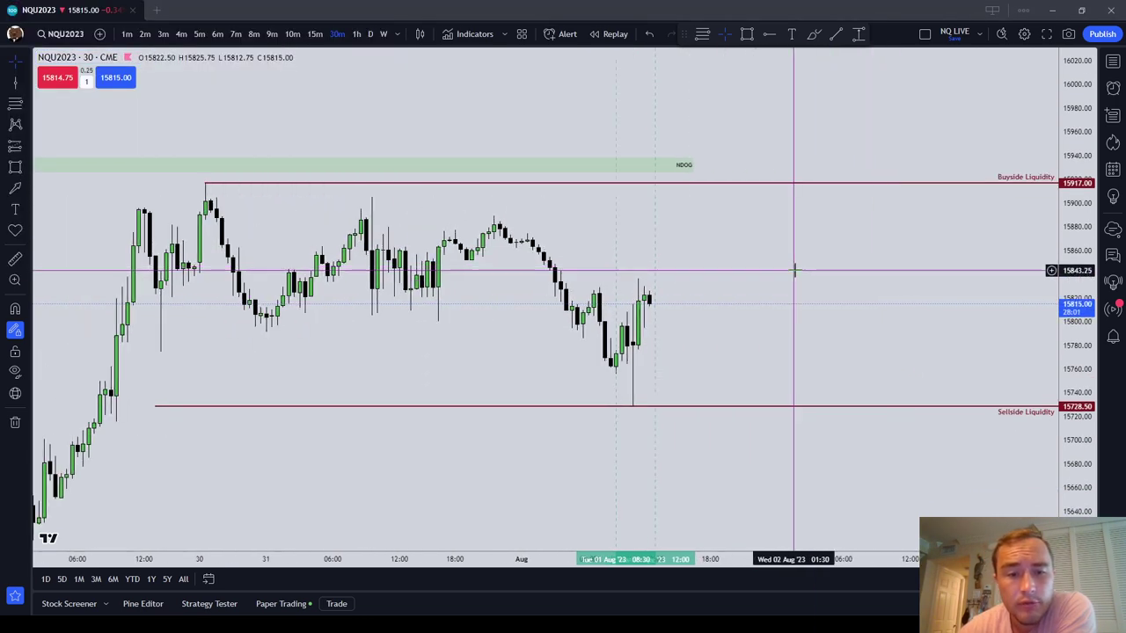
left_click_drag(794, 270, 909, 288)
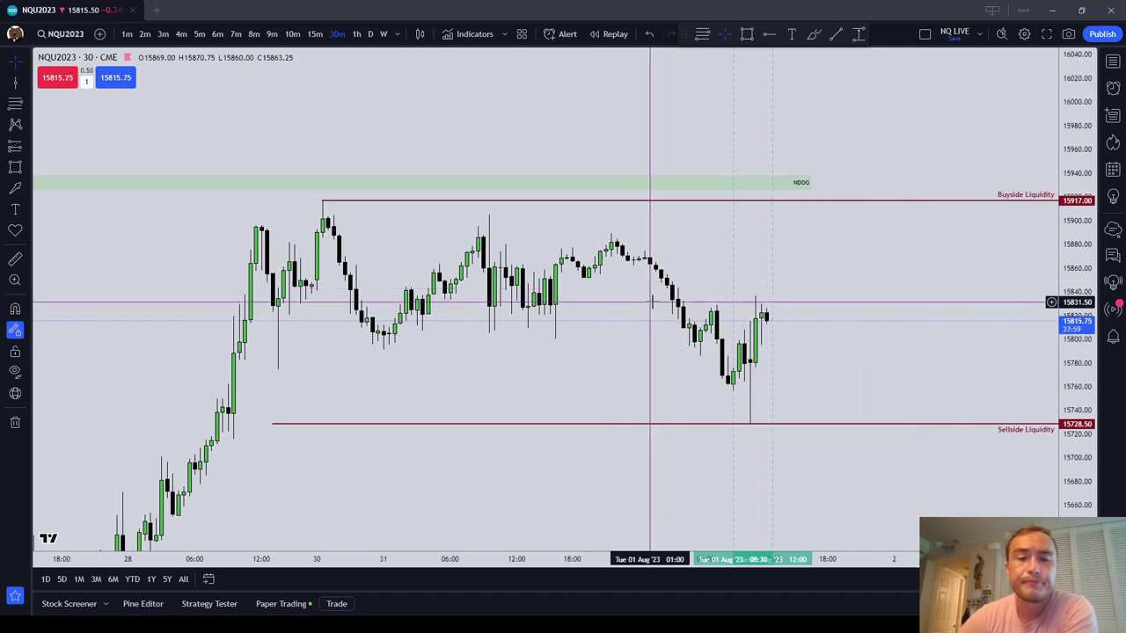
left_click(746, 35)
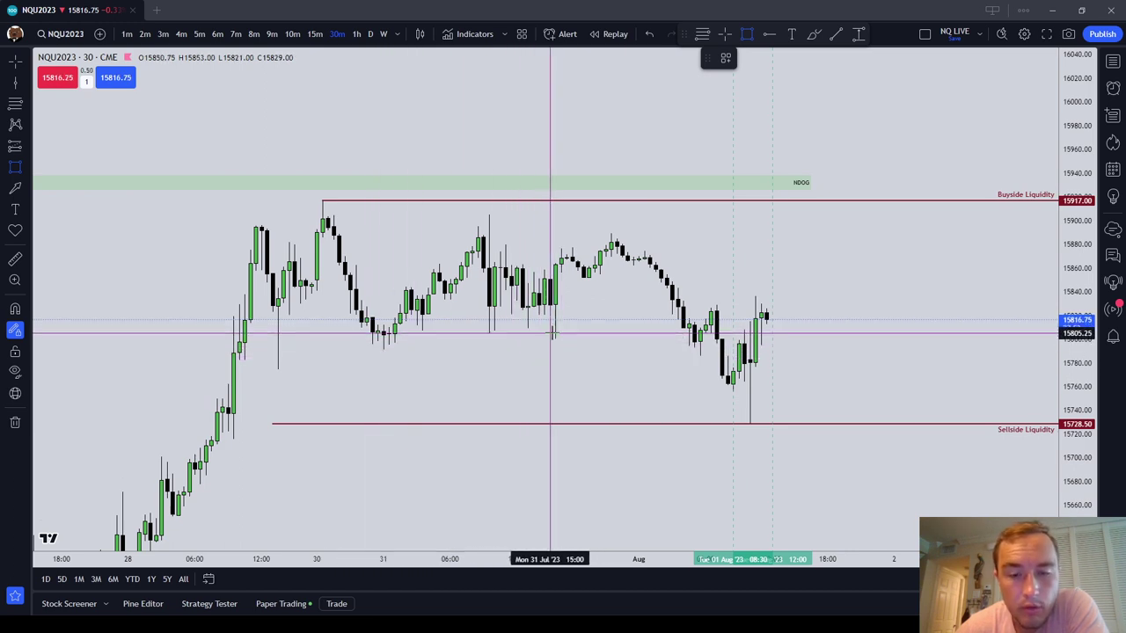
left_click(472, 322)
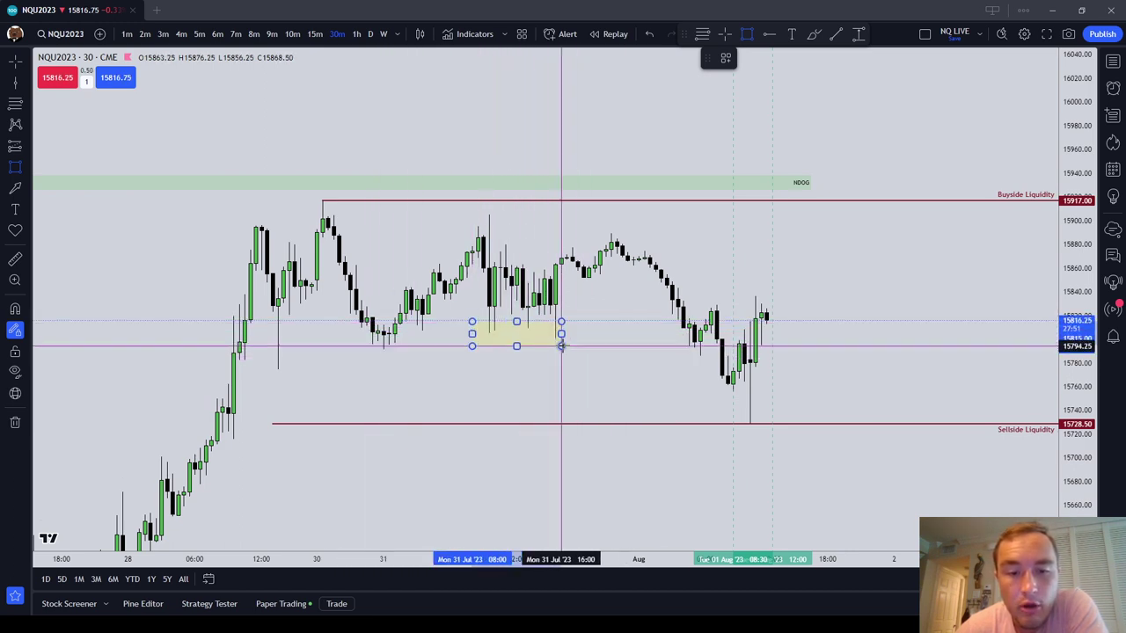
left_click(573, 340)
left_click(616, 332)
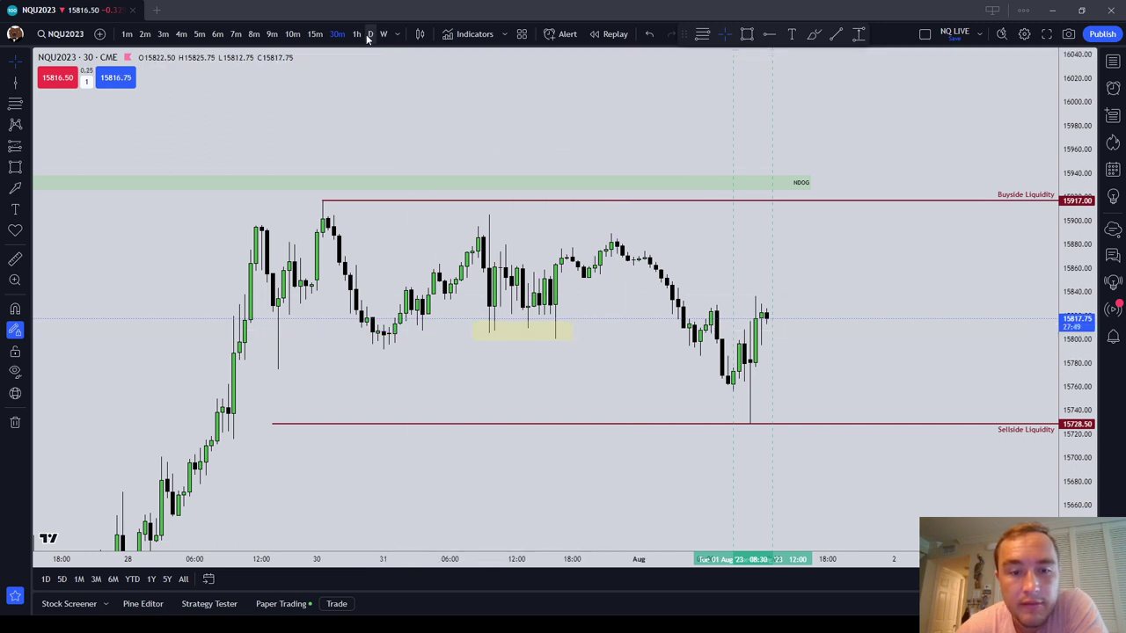
Lower the top edge of the rectangle under the 31 July lows to 15811.75 and change its fill to pink.
left_click(526, 327)
left_click_drag(522, 321, 522, 338)
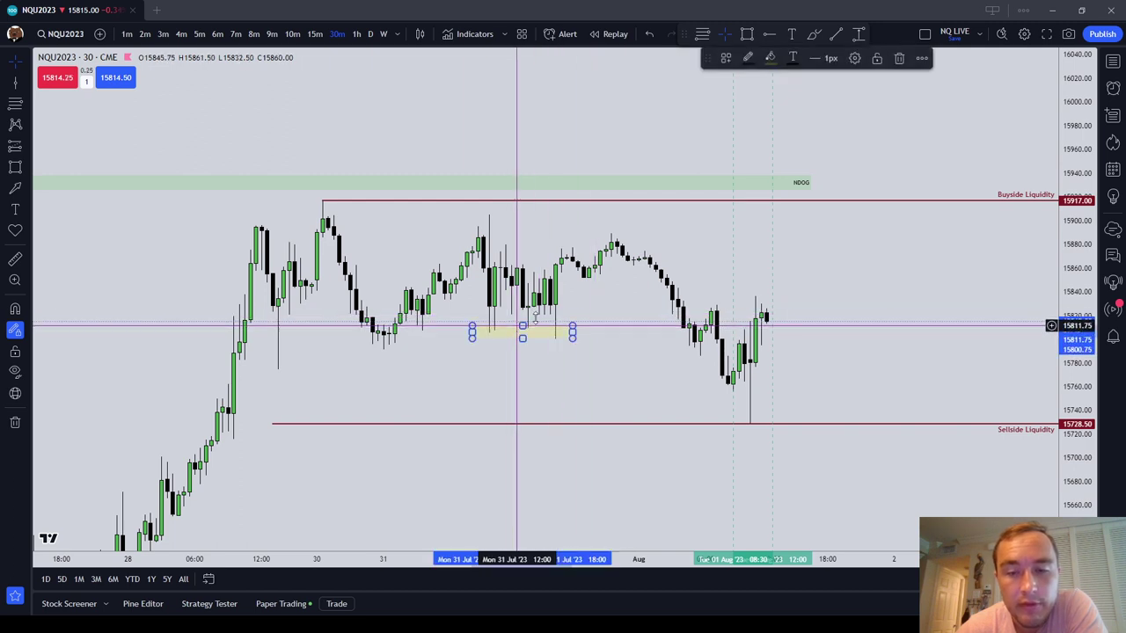
left_click(770, 58)
left_click(895, 99)
left_click(854, 269)
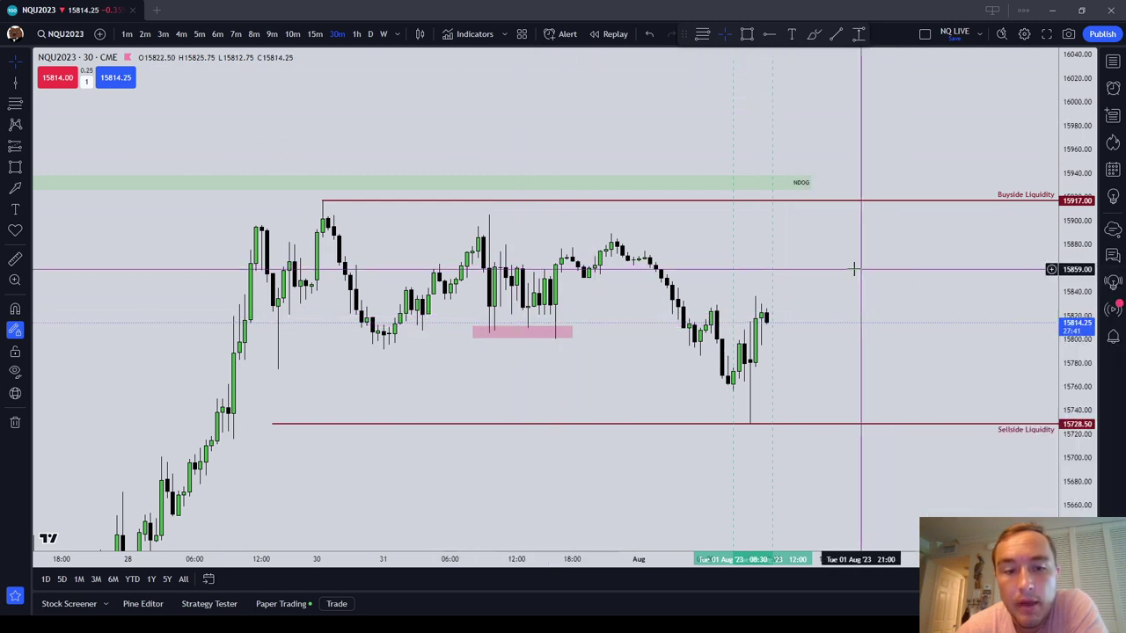
Draw a small pink rectangle just beneath the cluster of lows at the start of 31 July.
left_click(14, 170)
left_click(361, 343)
left_click(405, 352)
left_click(410, 353)
key("Escape")
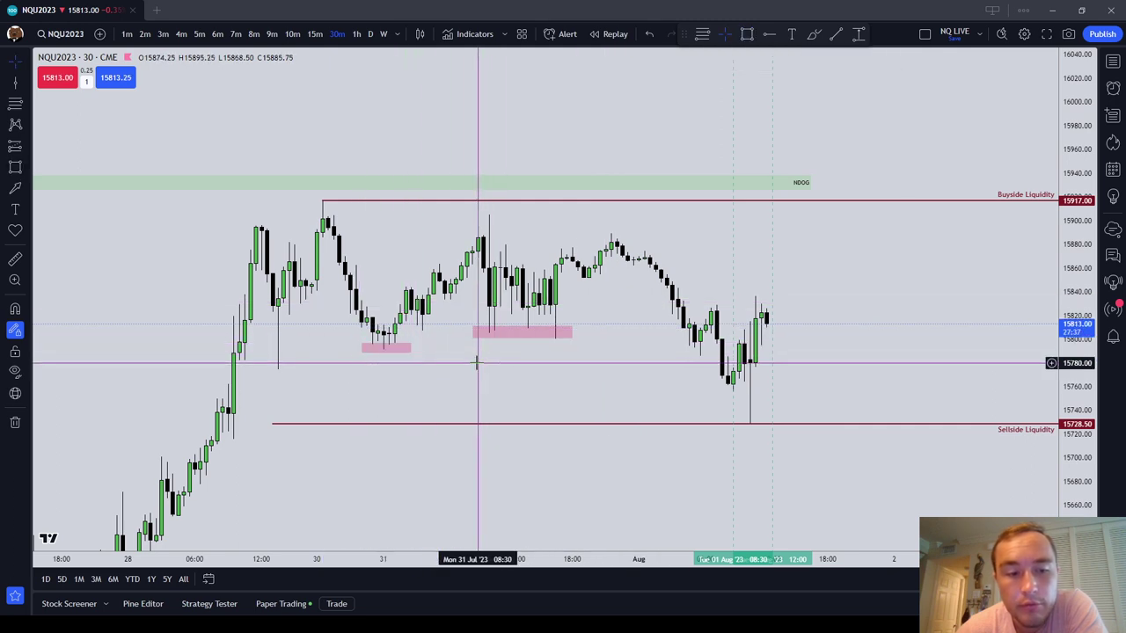
Draw a small pink rectangle over the 28 July morning wicks, at about the Sellside Liquidity level of 15728.50.
left_click_drag(378, 370, 479, 287)
left_click(15, 166)
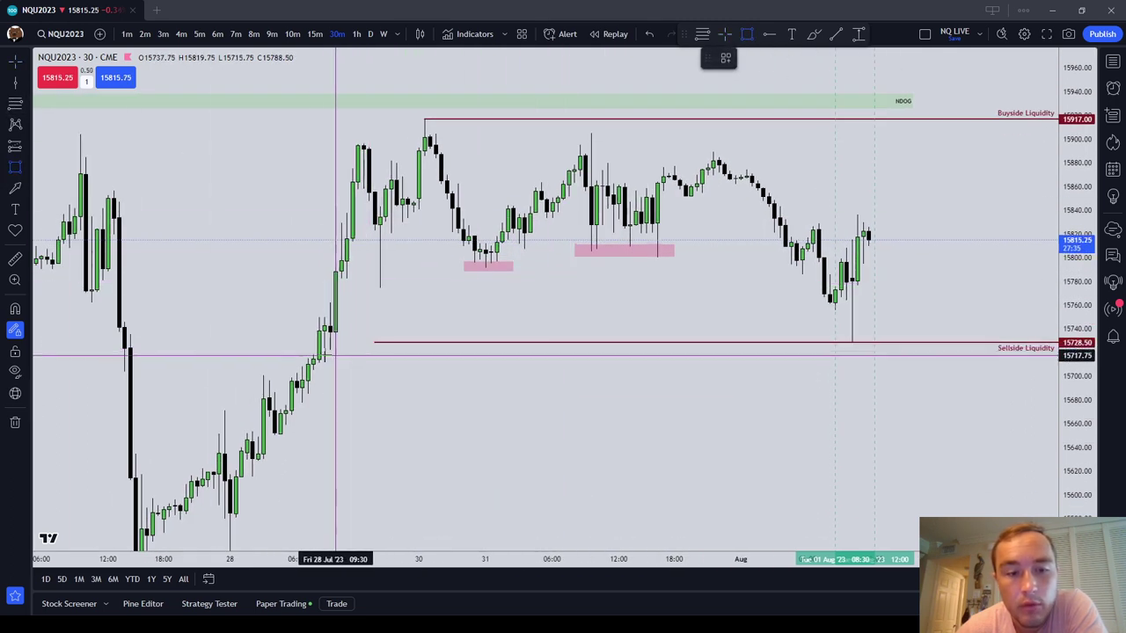
left_click(321, 346)
left_click(340, 359)
left_click(430, 383)
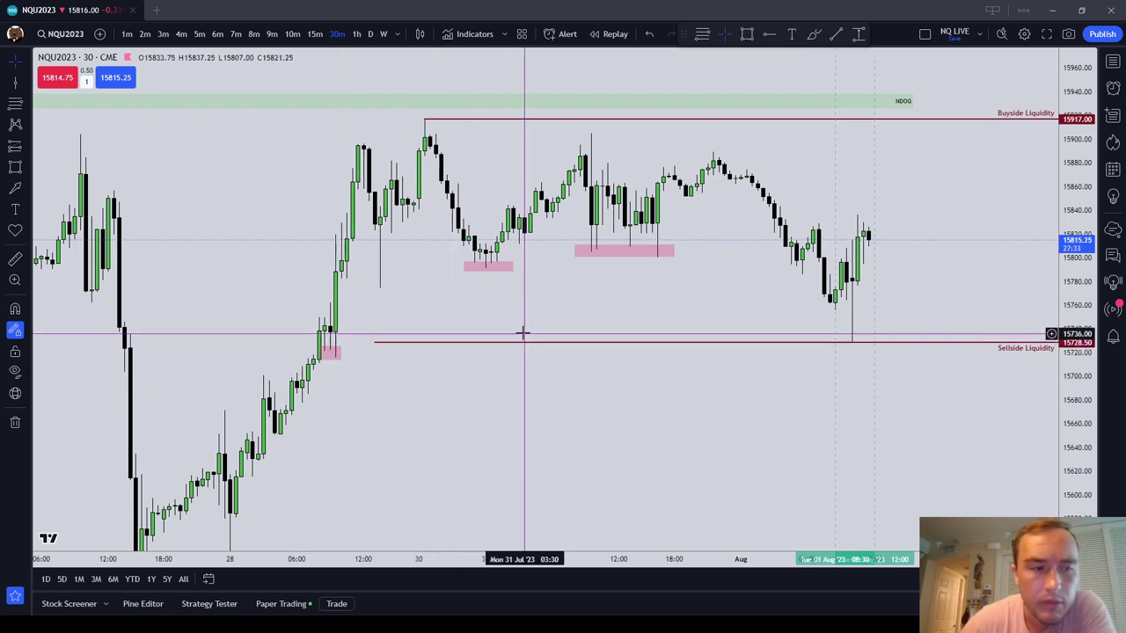
Circle the 31 July afternoon lows with the Brush and add short horizontal strokes around the two 31 July rectangles.
left_click_drag(724, 262, 679, 300)
left_click(591, 289)
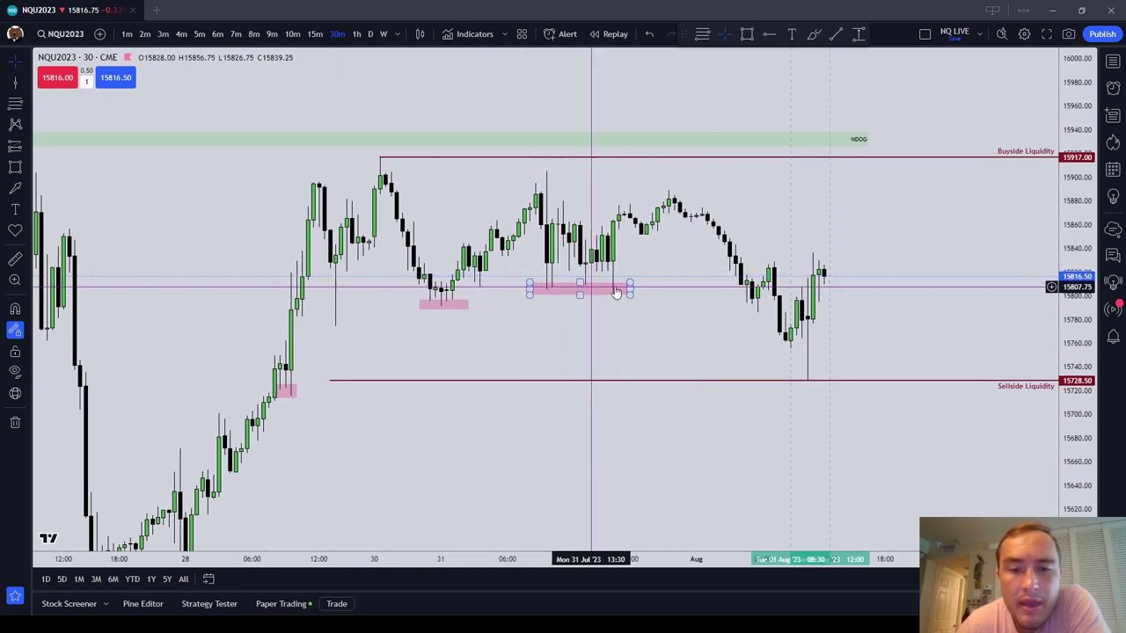
left_click(467, 305)
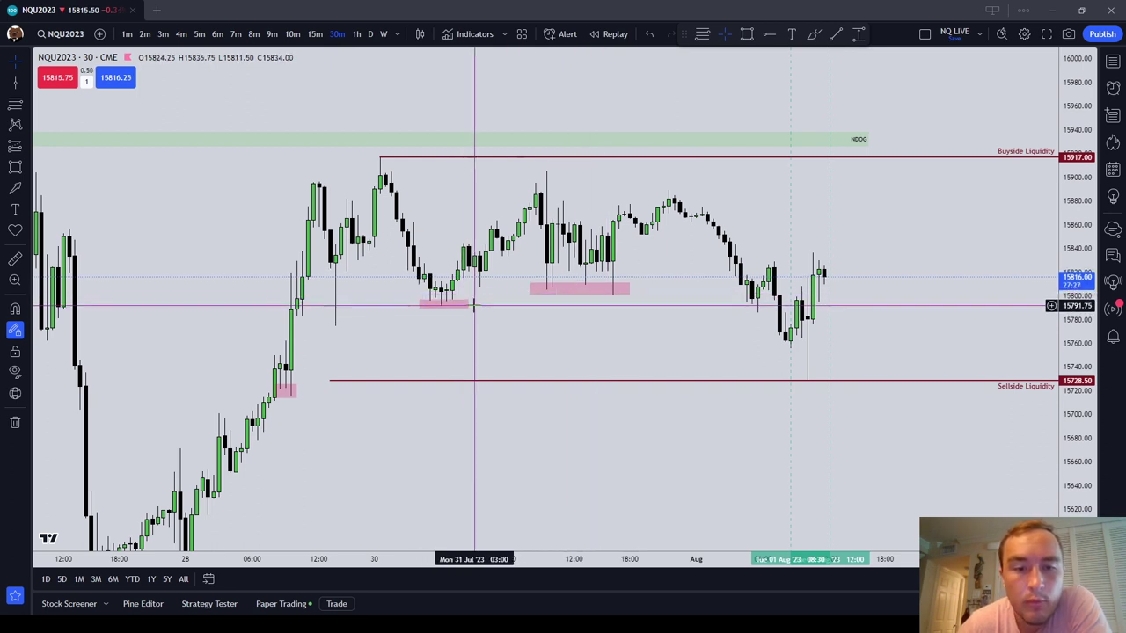
left_click(624, 297)
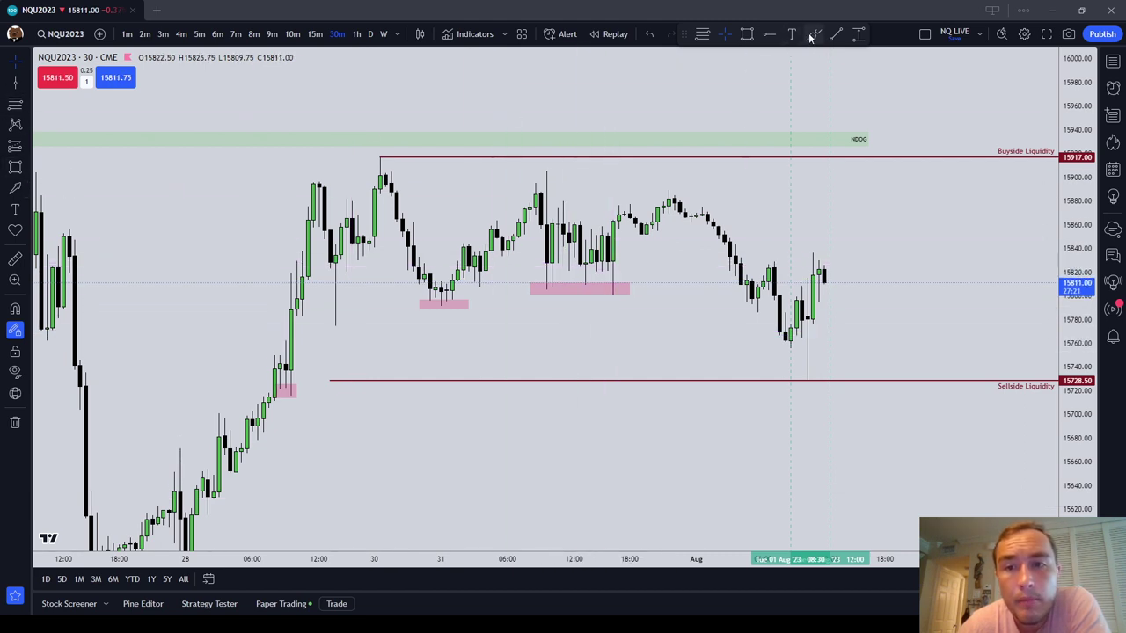
left_click(15, 330)
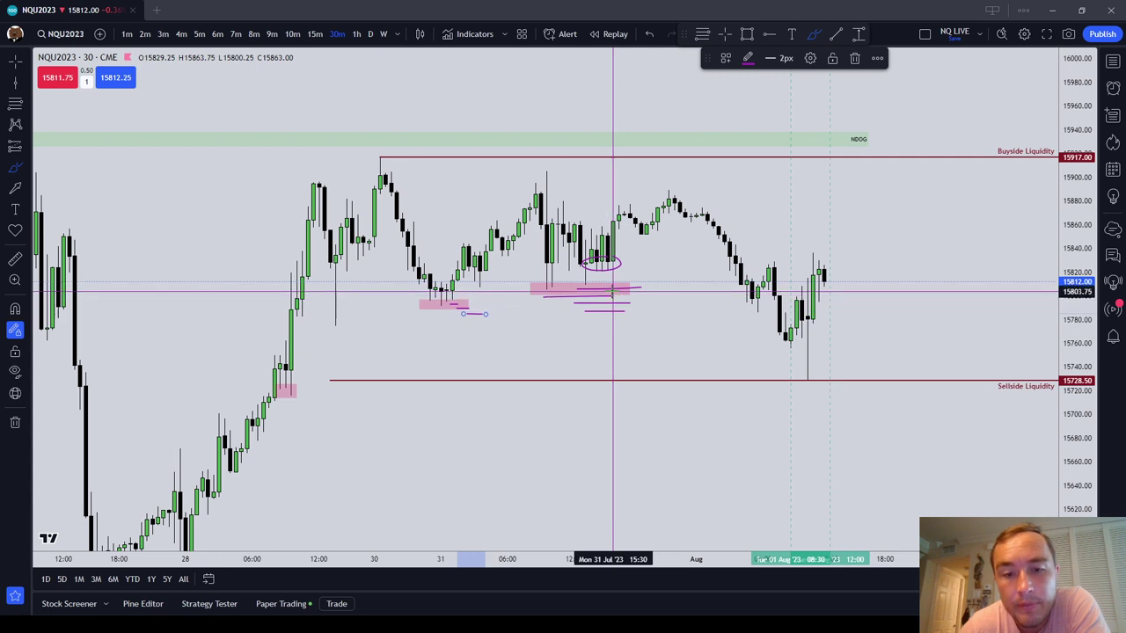
Delete the brush stroke running through the larger 31 July rectangle and the upper of the two short strokes below it.
left_click(640, 288)
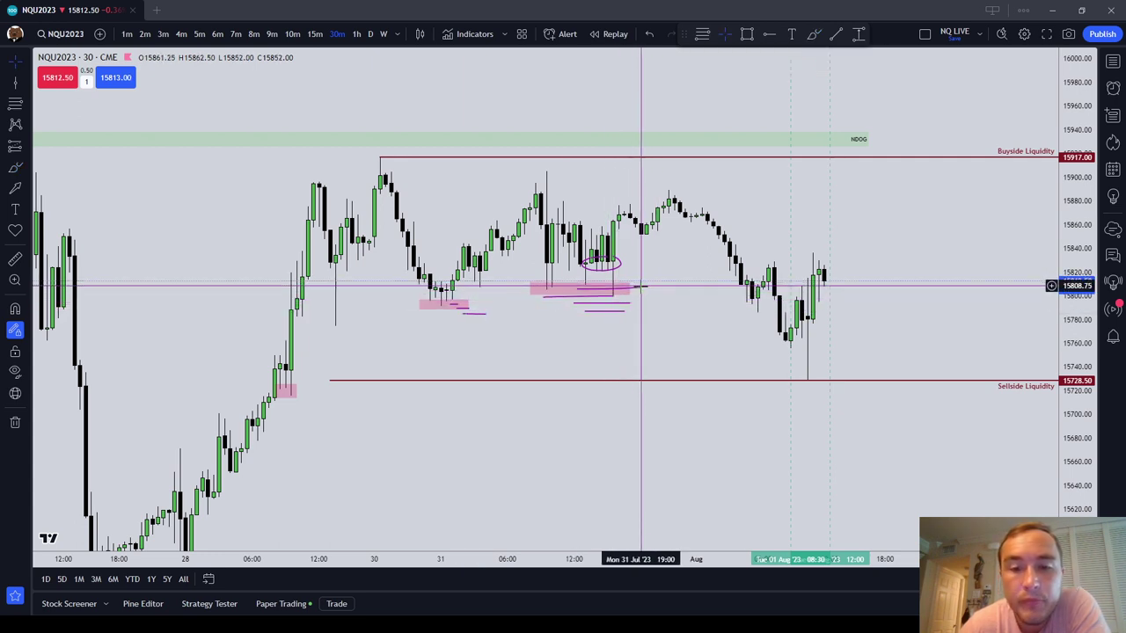
left_click(856, 59)
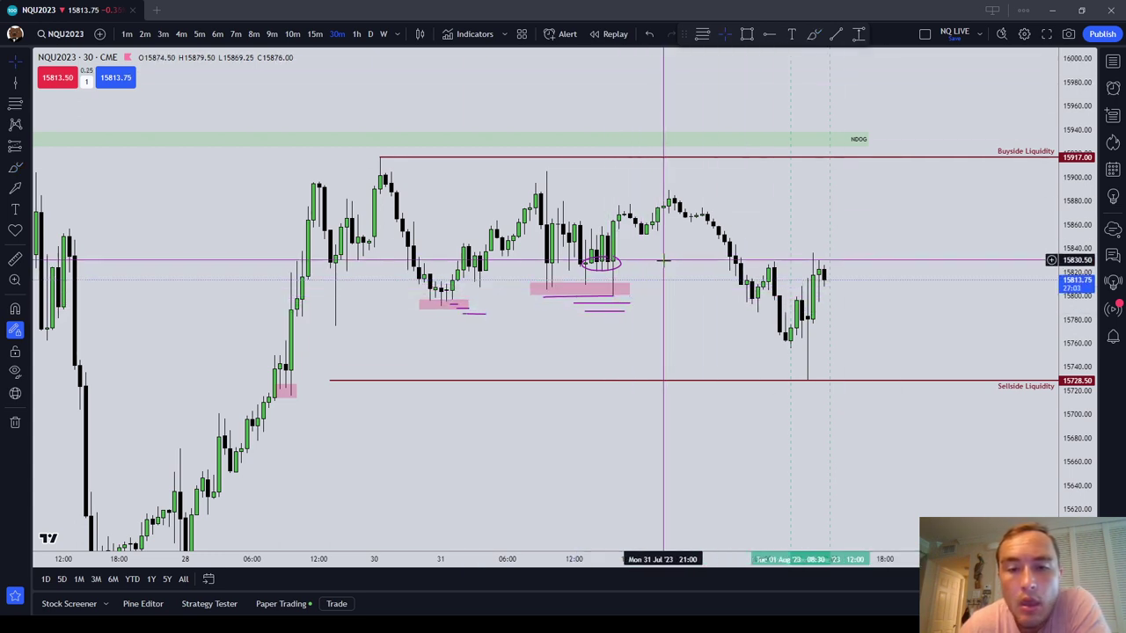
left_click(612, 305)
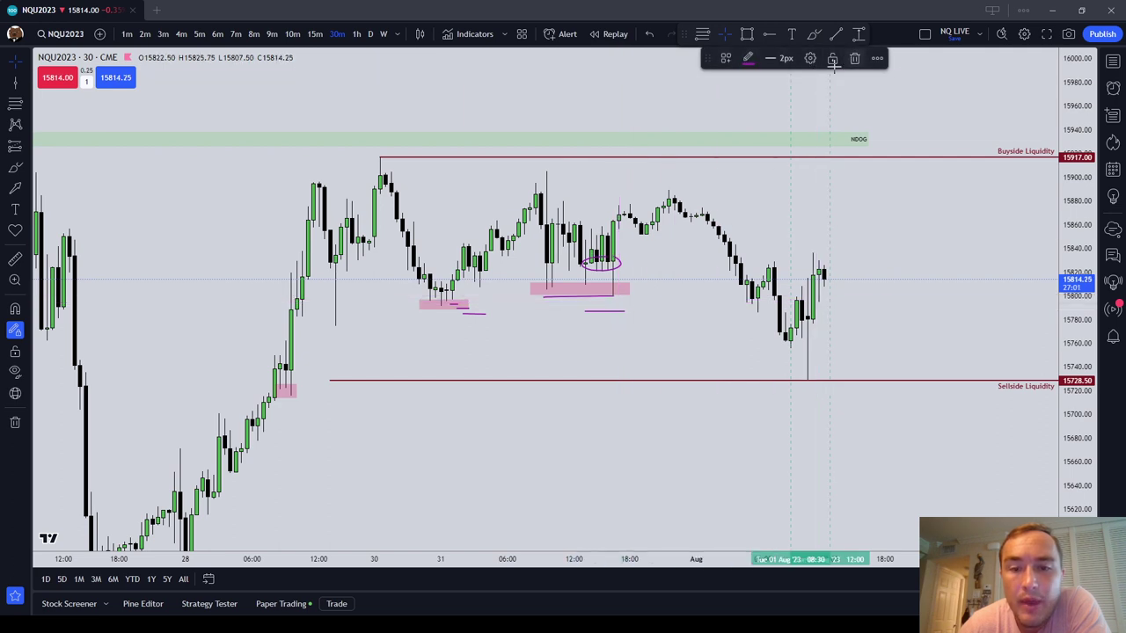
left_click(853, 59)
left_click(1026, 387)
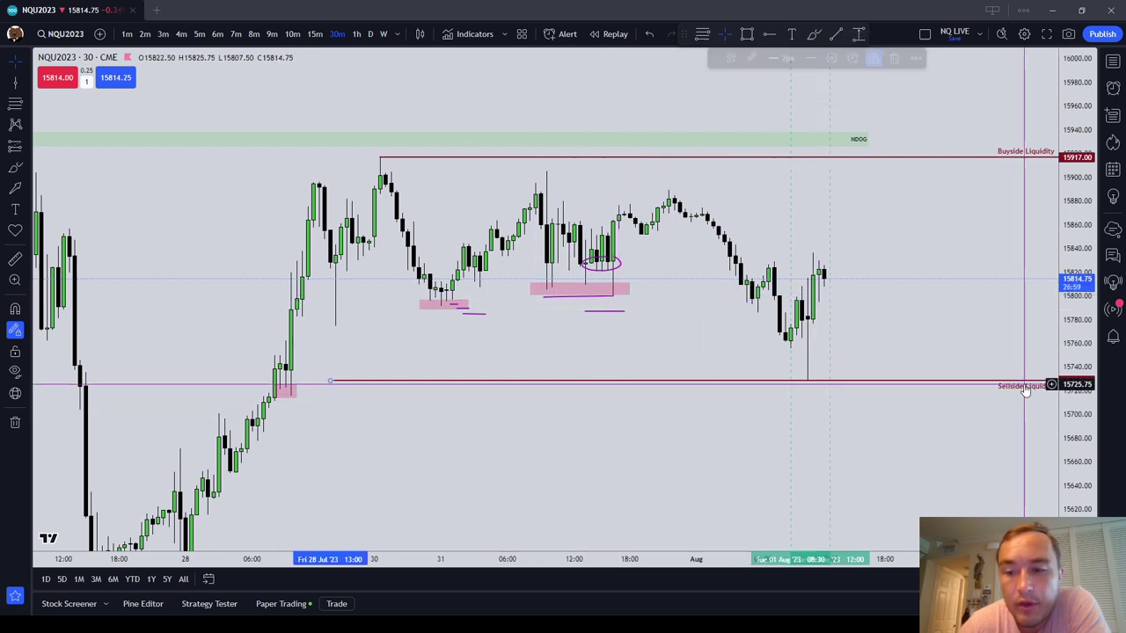
left_click(616, 318)
left_click(1018, 385)
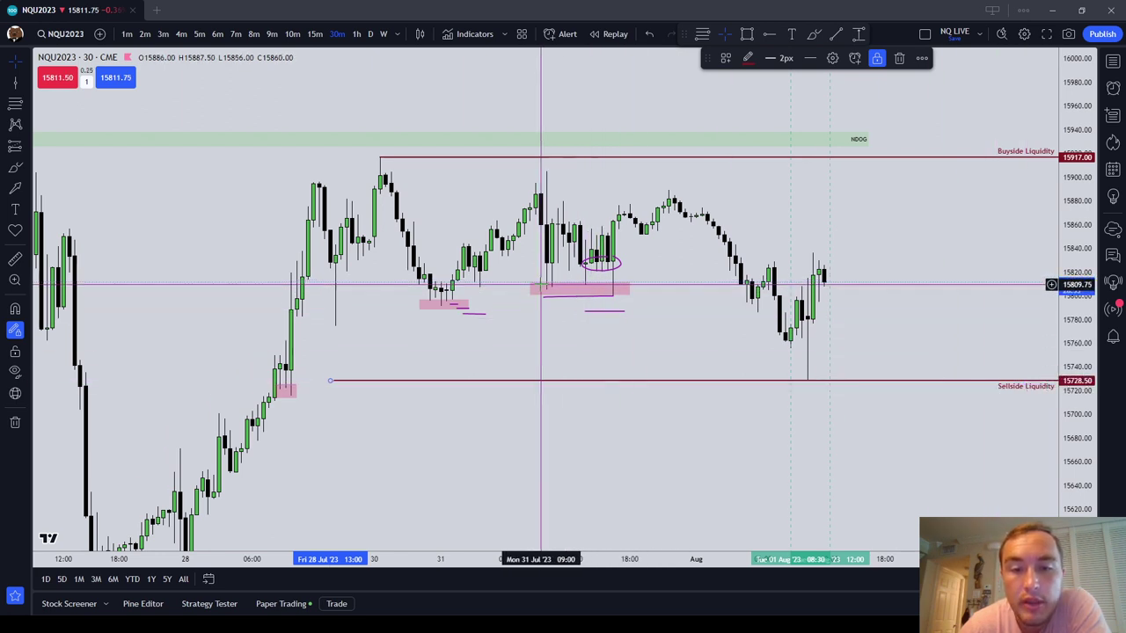
left_click(649, 264)
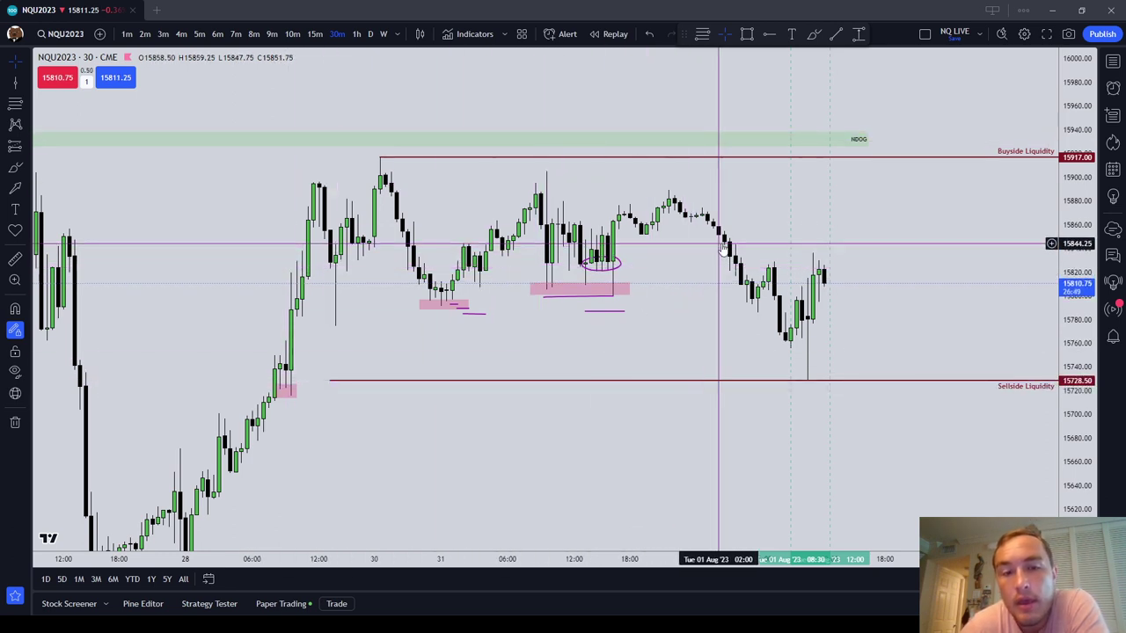
Shift the larger 31 July rectangle to span 08:30 to 18:30 and move its purple underline stroke up inside it.
left_click(605, 288)
left_click_drag(605, 288, 611, 289)
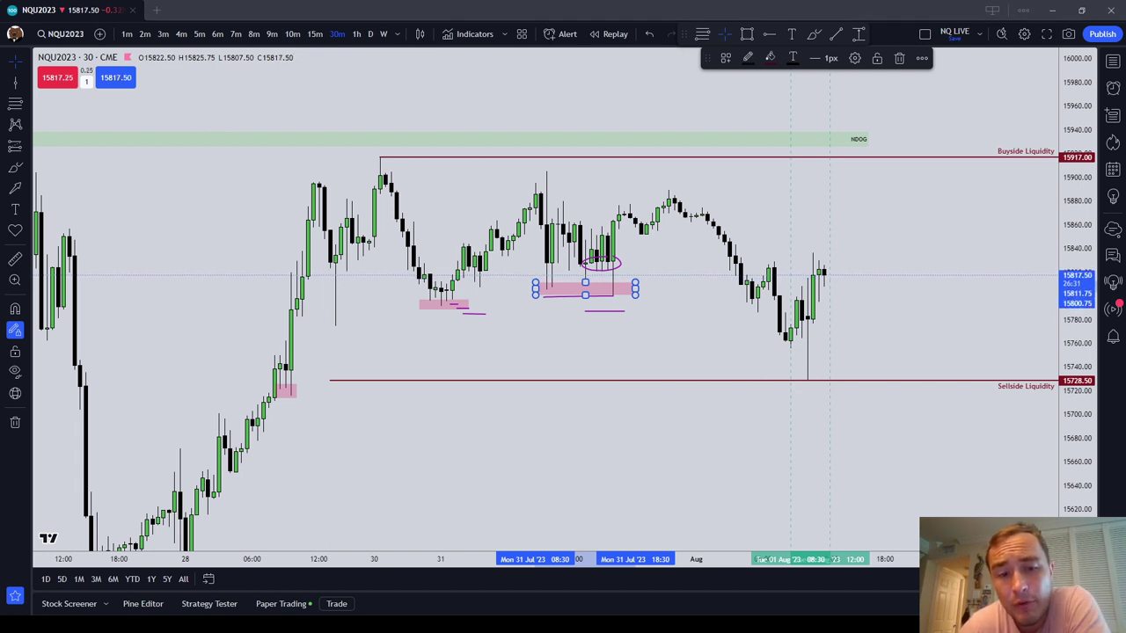
left_click(569, 304)
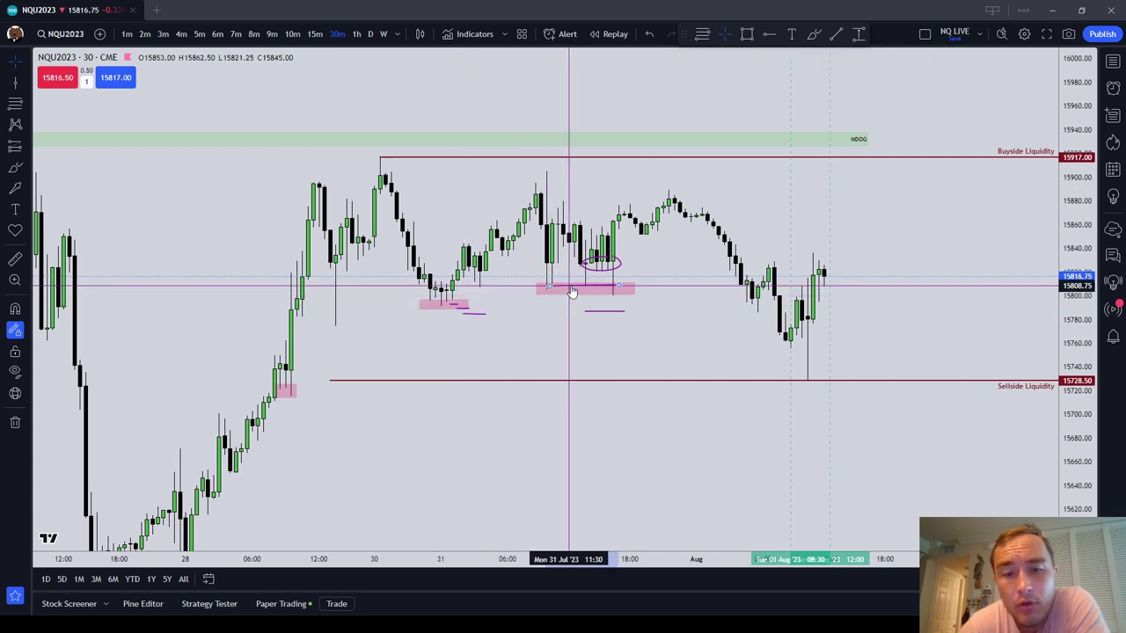
left_click_drag(570, 286, 569, 292)
Delete the brushed circle around the 31 July afternoon lows.
left_click(689, 269)
left_click(603, 262)
key("Delete")
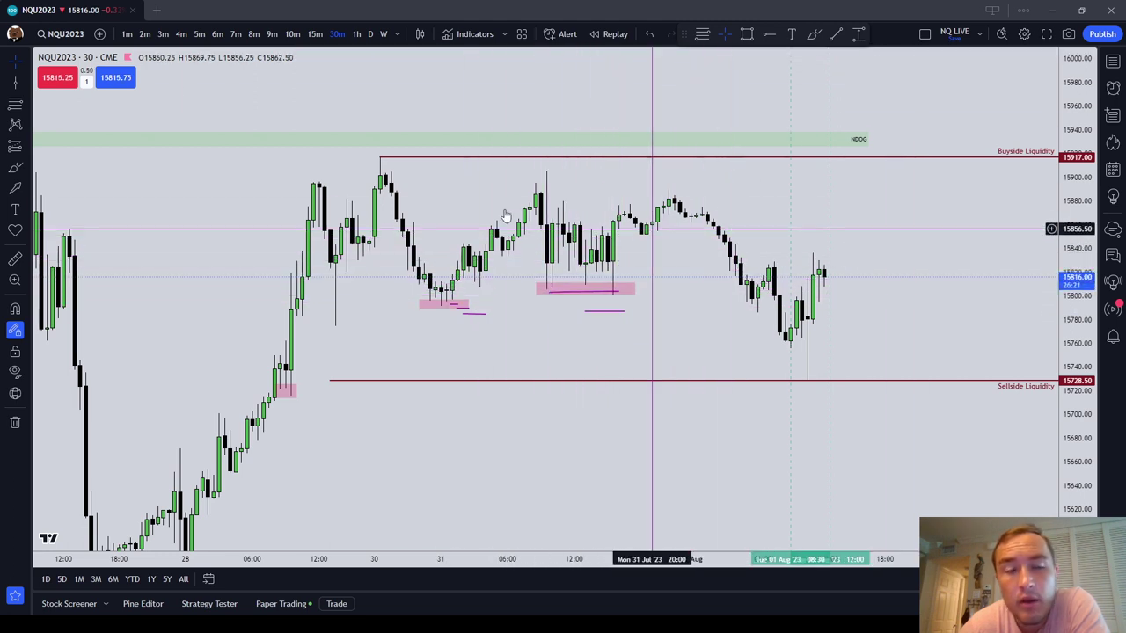
Brush strokes along both sides of the 1 August decline and delete the extra stroke at its lower end.
left_click(15, 167)
mouse_move(699, 206)
left_mouse_down()
mouse_move(741, 239)
mouse_move(757, 307)
left_mouse_up()
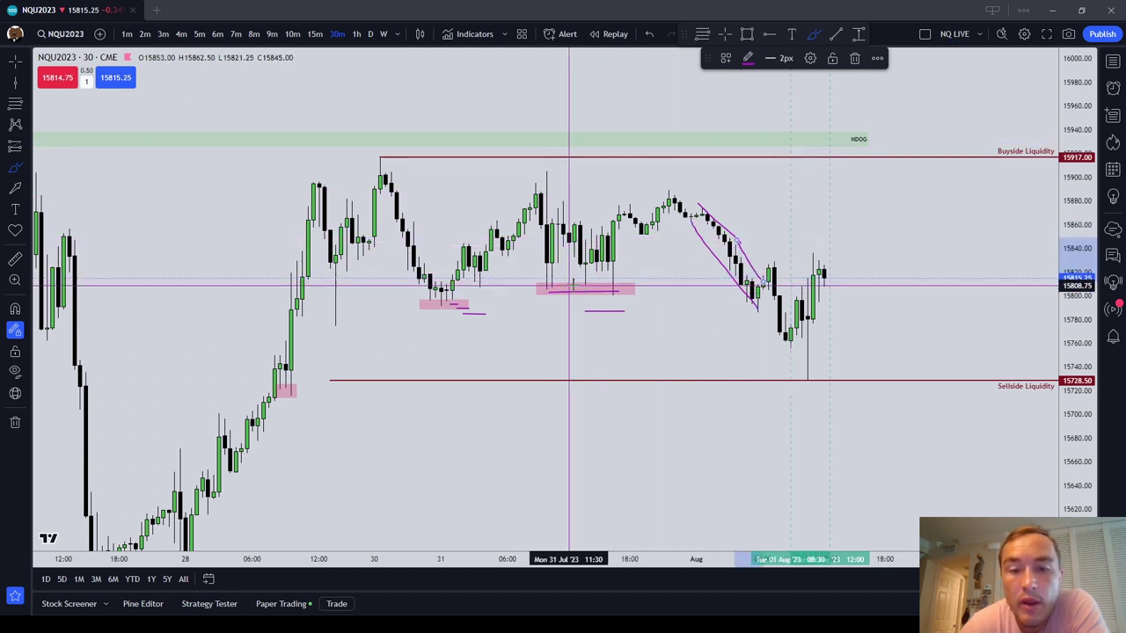
left_click(853, 58)
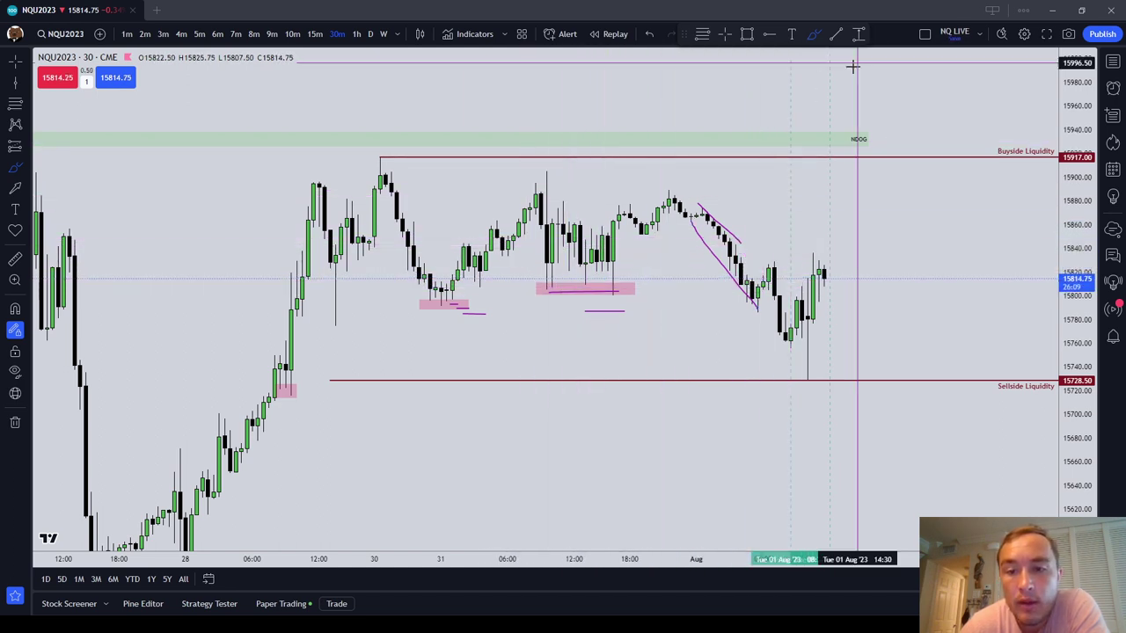
double_click(713, 223)
left_click(654, 248)
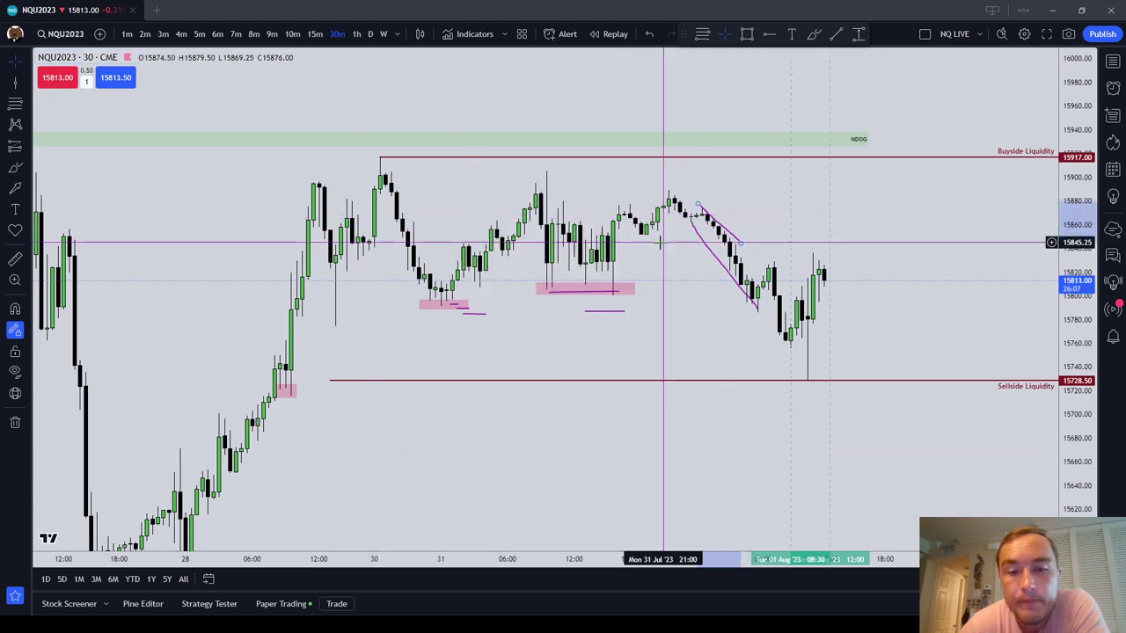
Circle the paired 26 July lows with the Brush, mark the low at 15511.25, and delete both markings.
left_click_drag(430, 453, 713, 345)
left_click_drag(624, 360, 794, 211)
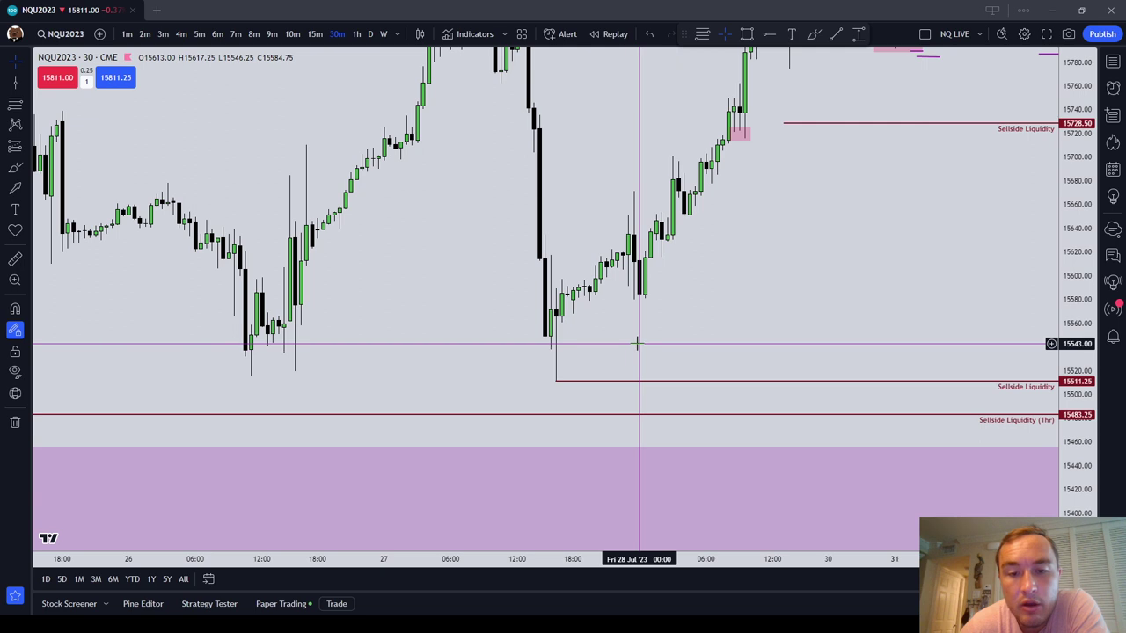
left_click_drag(428, 367, 578, 376)
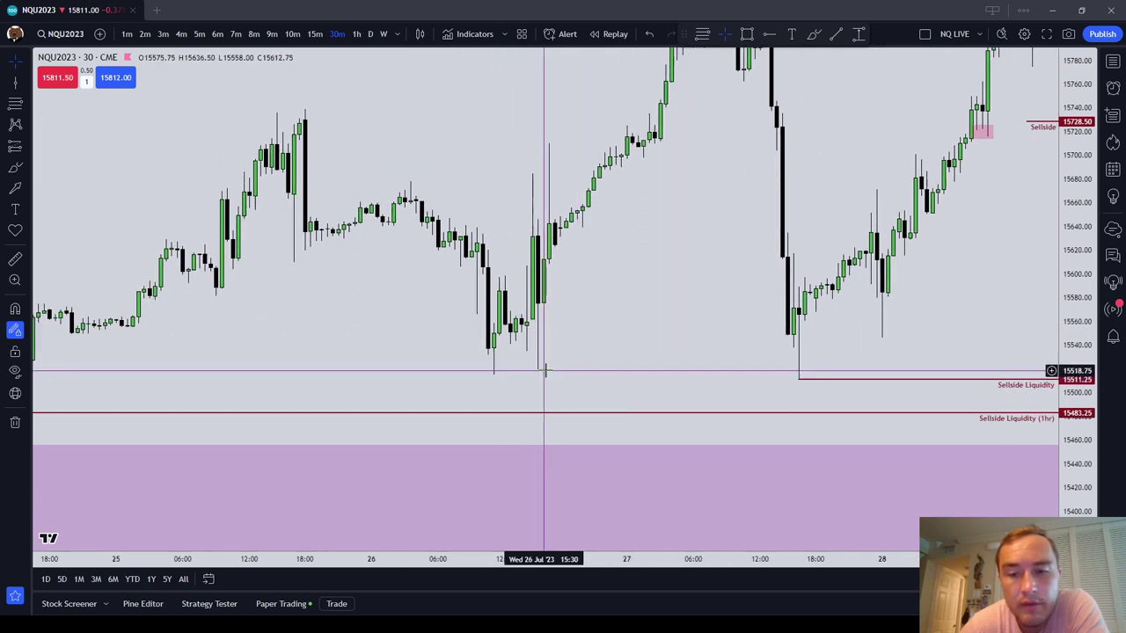
left_click(813, 34)
mouse_move(532, 361)
left_mouse_down()
mouse_move(472, 368)
mouse_move(533, 364)
left_mouse_up()
left_click_drag(812, 378, 811, 380)
left_click(854, 58)
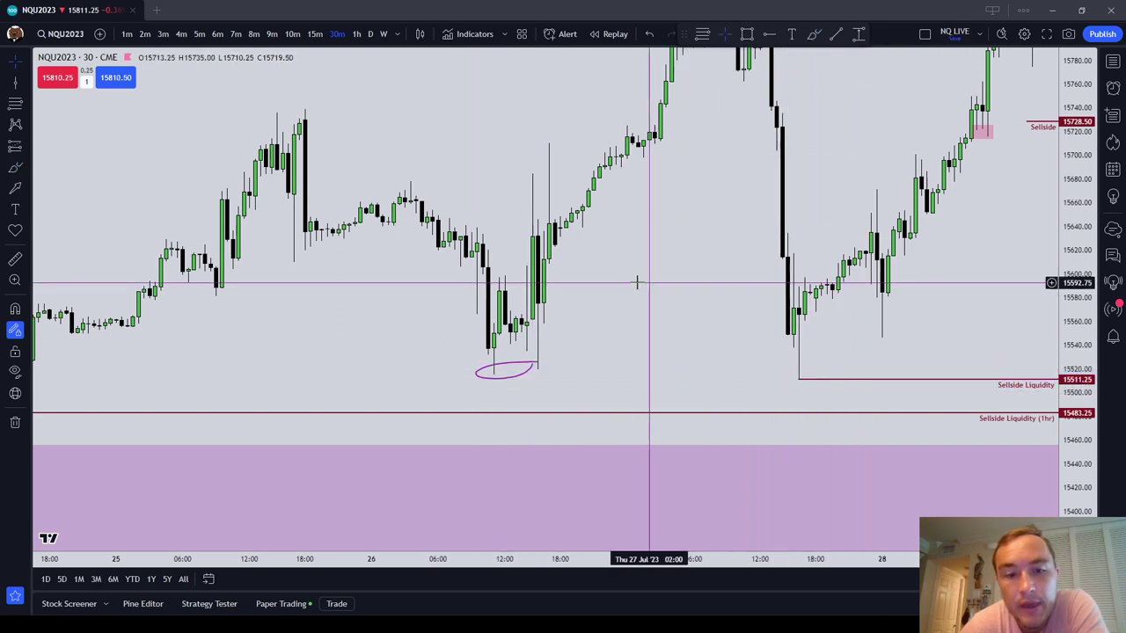
left_click(532, 365)
left_click(856, 63)
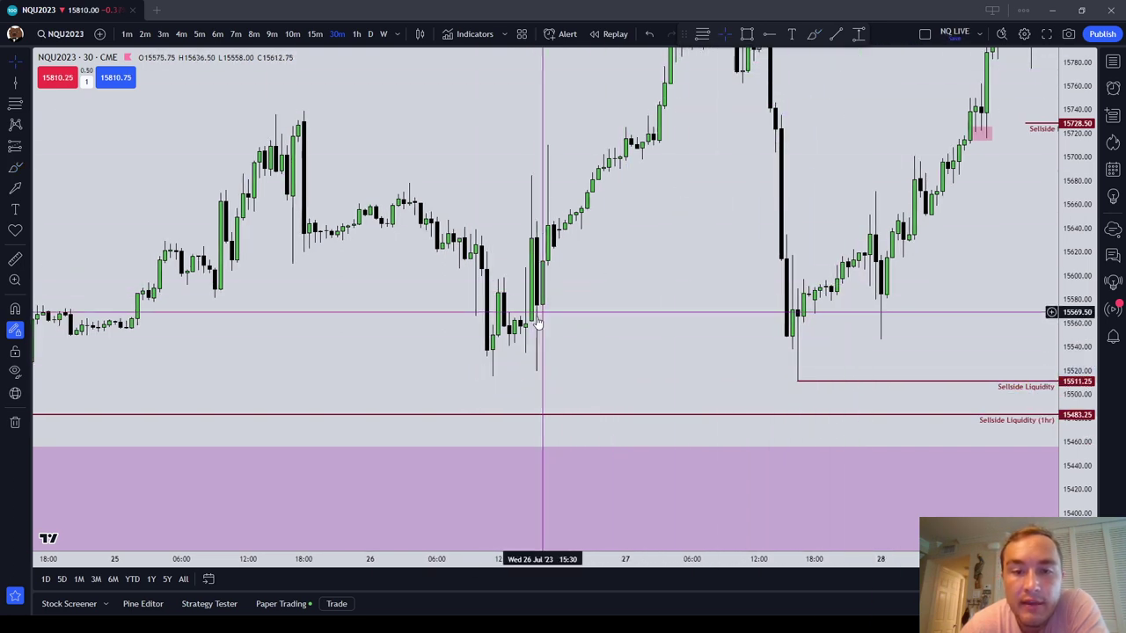
Circle the 24 July afternoon low above the one-hour Sellside Liquidity line with the Brush, and delete the circle.
left_click_drag(492, 322, 746, 321)
scroll(563, 335, "left", 3)
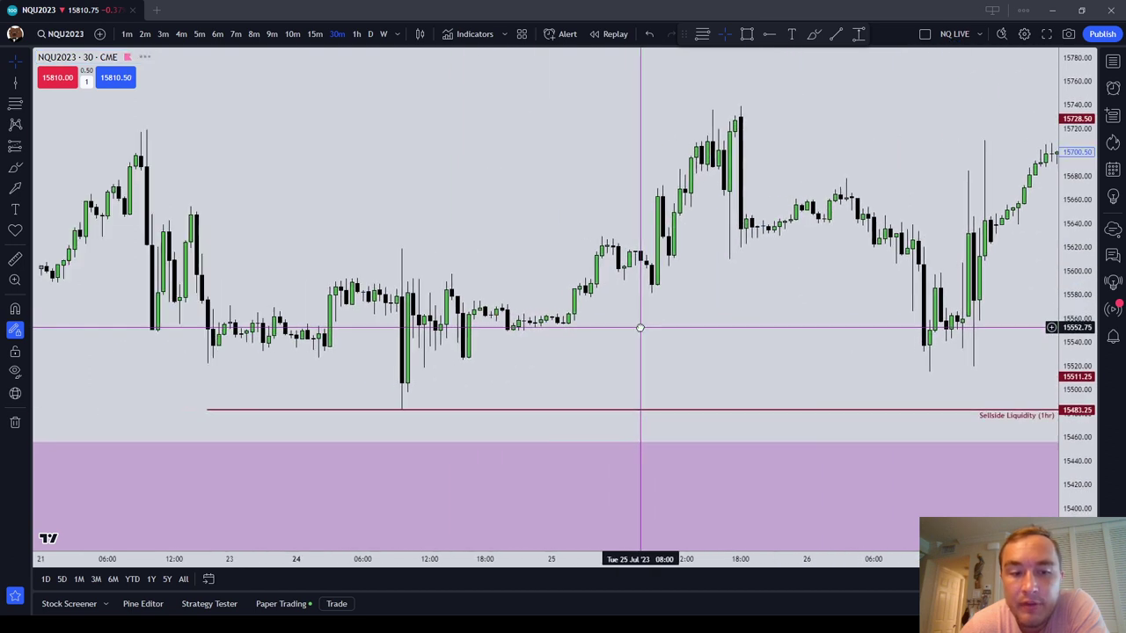
left_click(15, 167)
left_click_drag(463, 360, 501, 353)
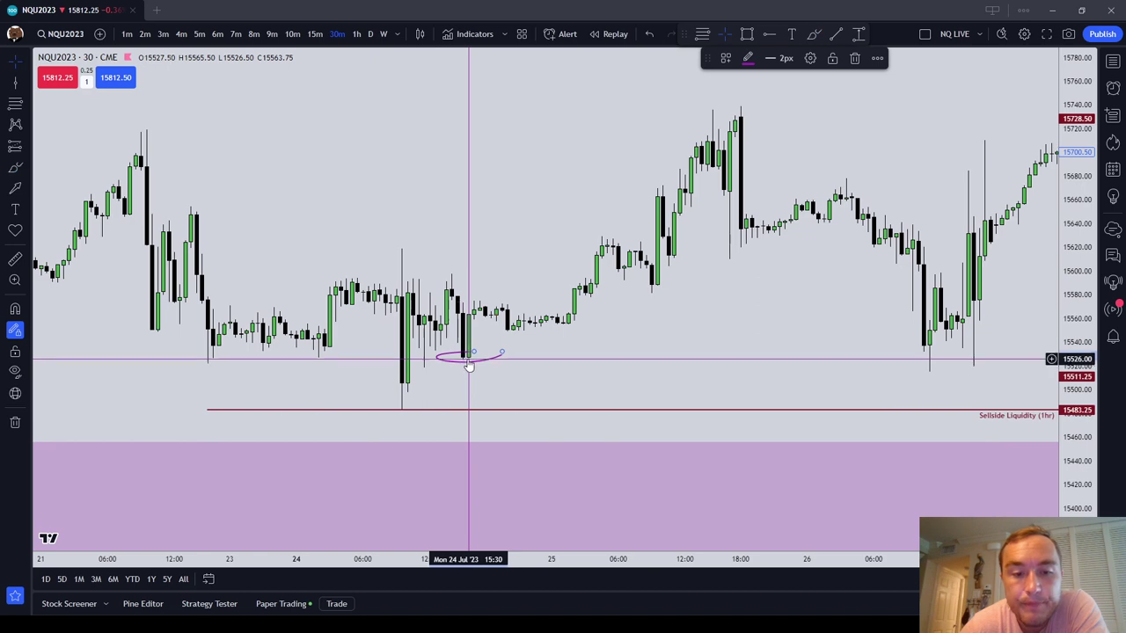
left_click(854, 58)
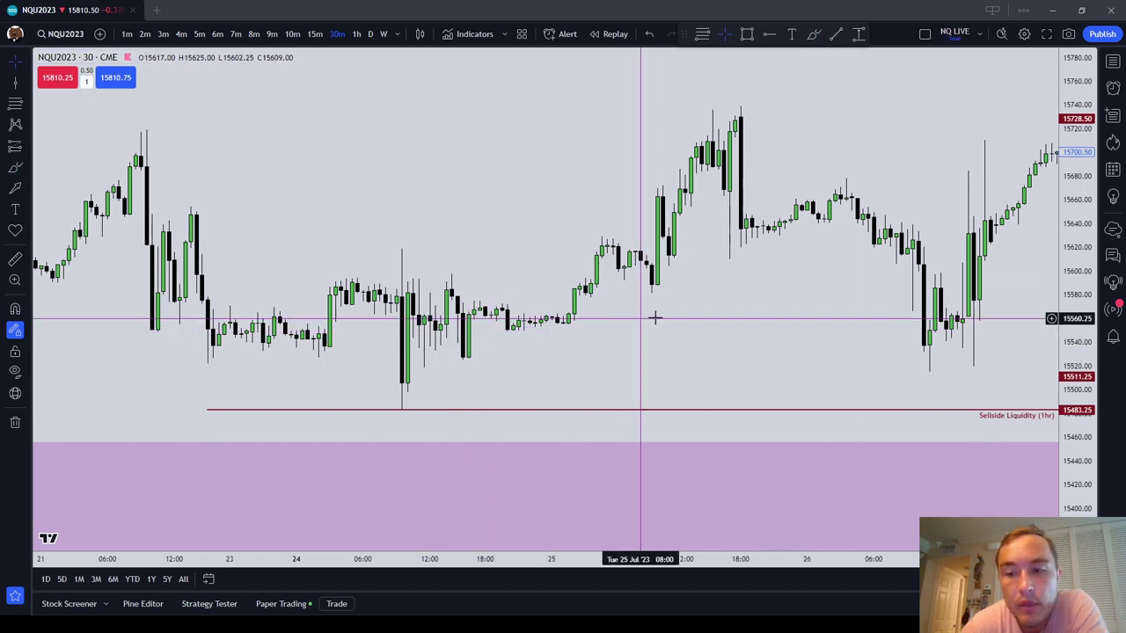
scroll(655, 319, "right", 15)
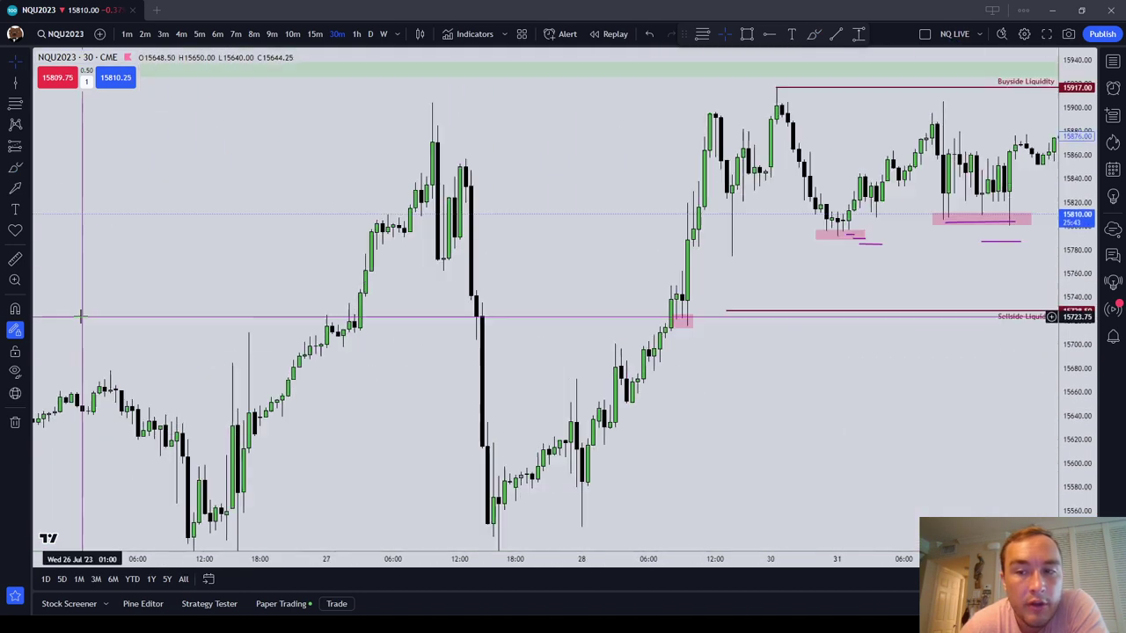
left_click_drag(830, 314, 583, 382)
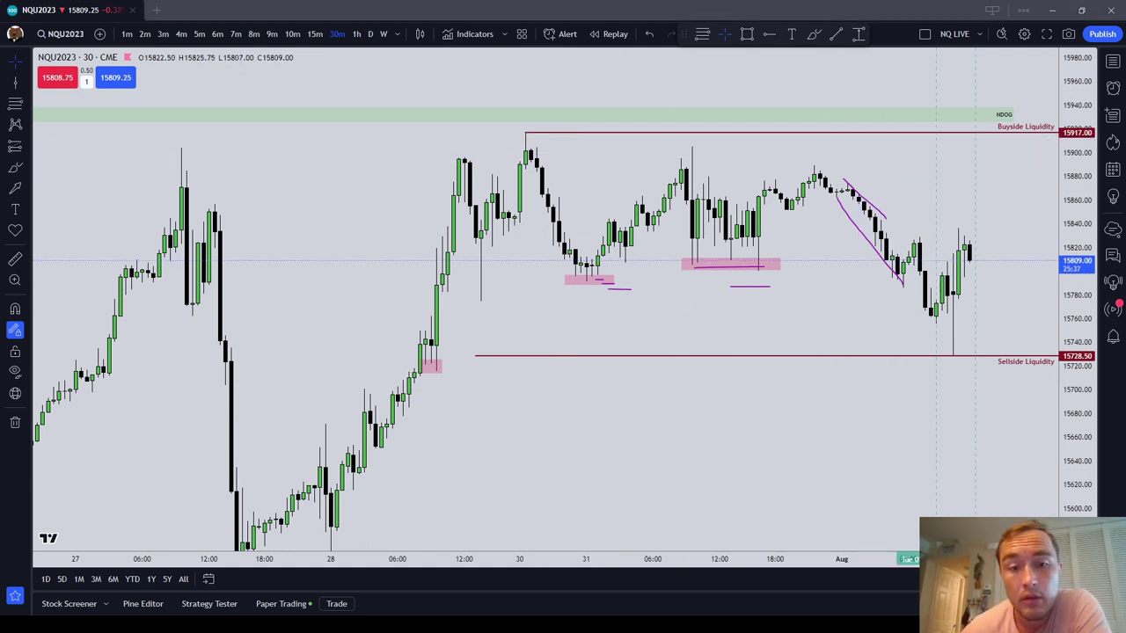
left_click(759, 264)
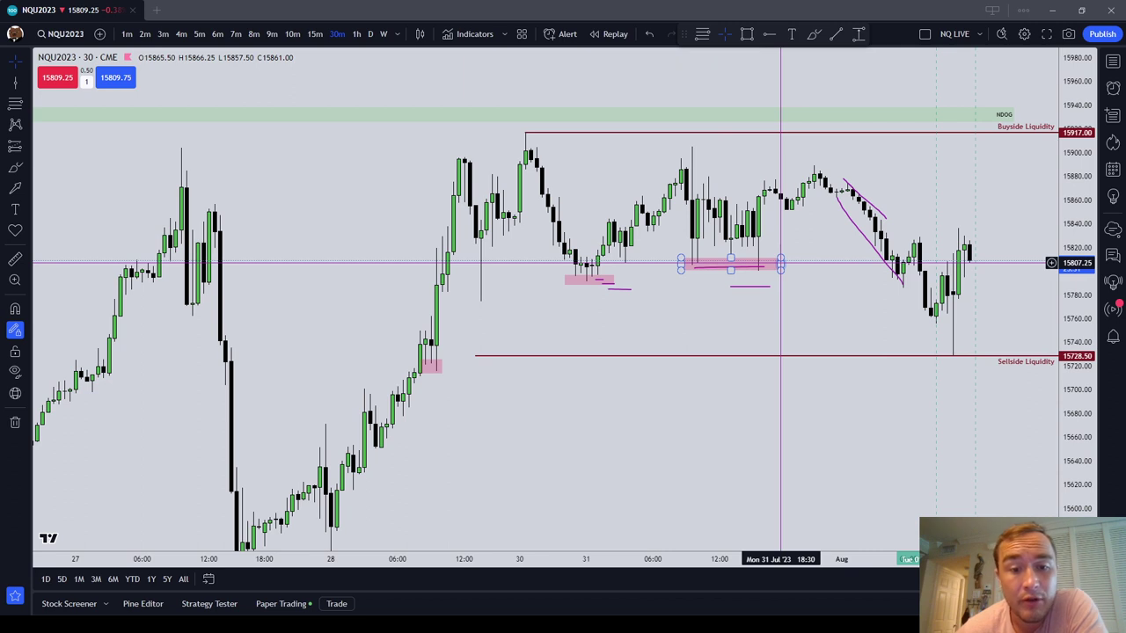
left_click(941, 455)
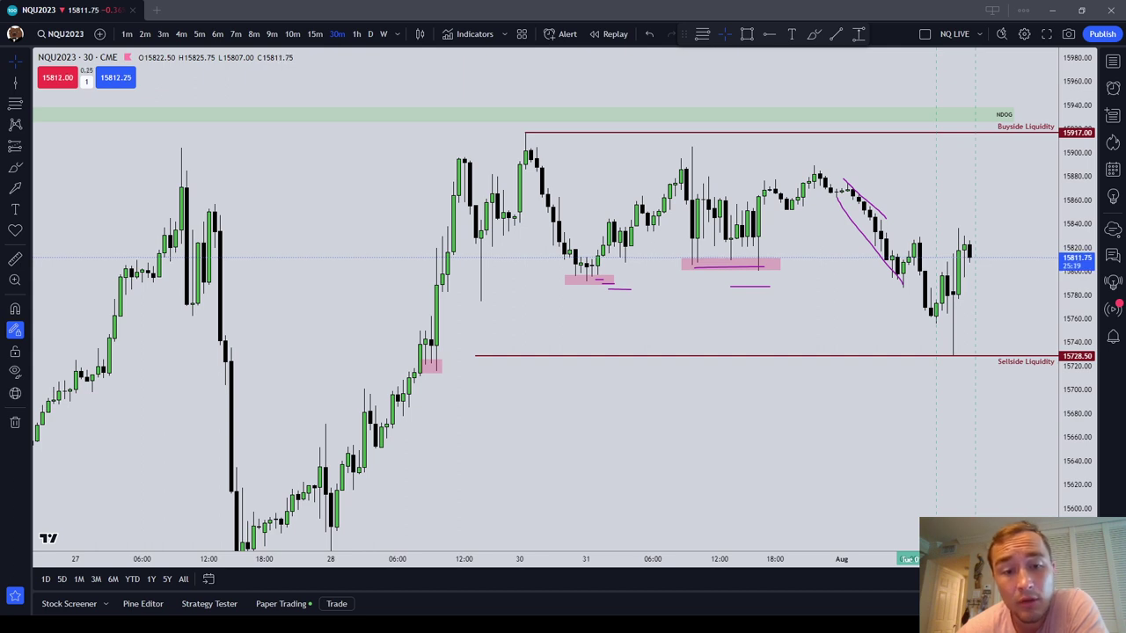
left_click(730, 264)
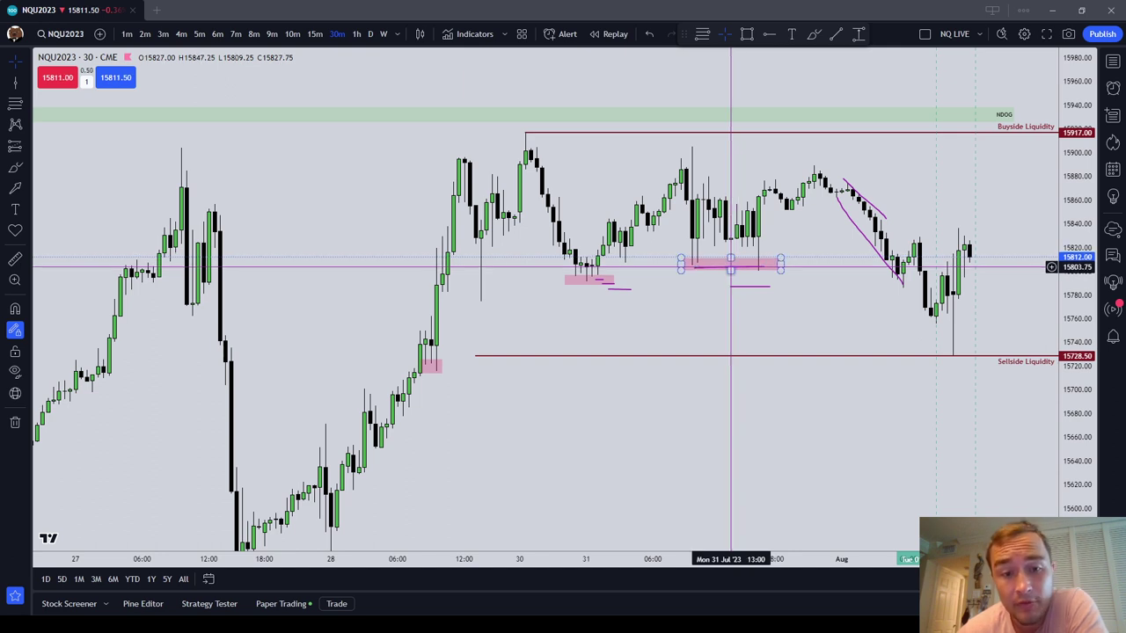
left_click(747, 265)
key("Escape")
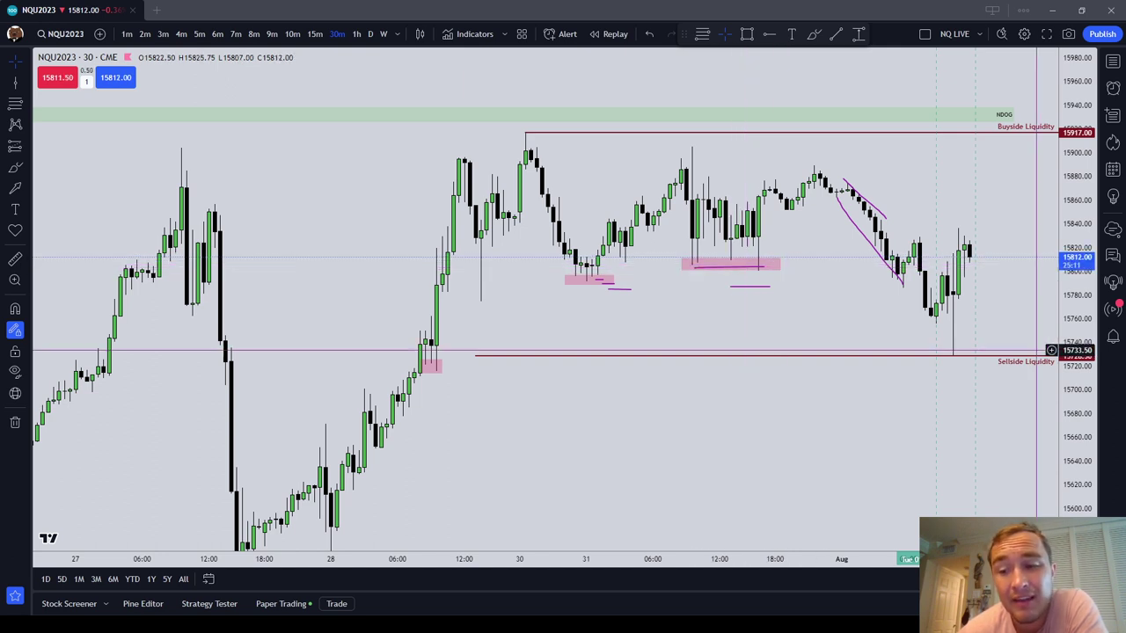